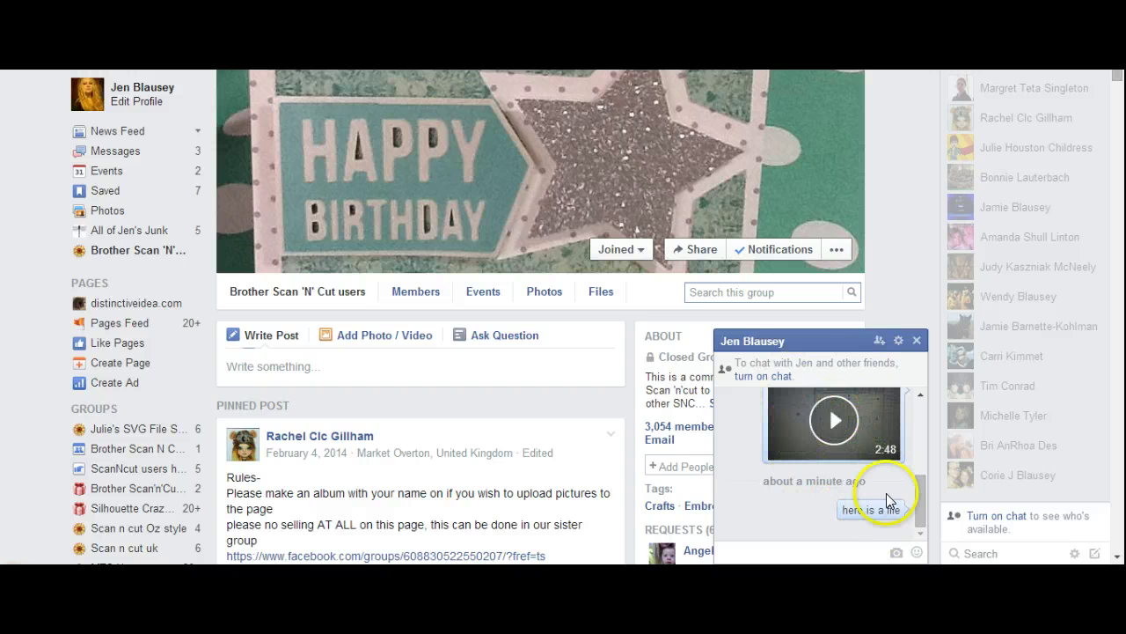
- Open the chat conversation's options menu from the gear icon in the chat title bar
click(899, 342)
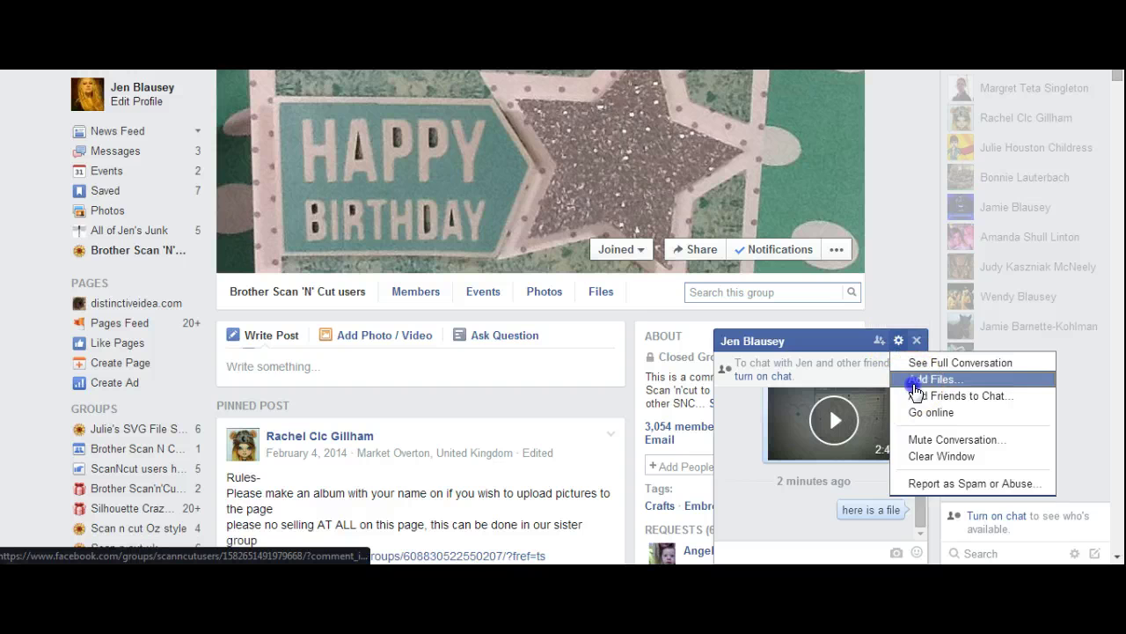
- Choose Add Files and browse to the Downloads folder in the file dialog
click(912, 384)
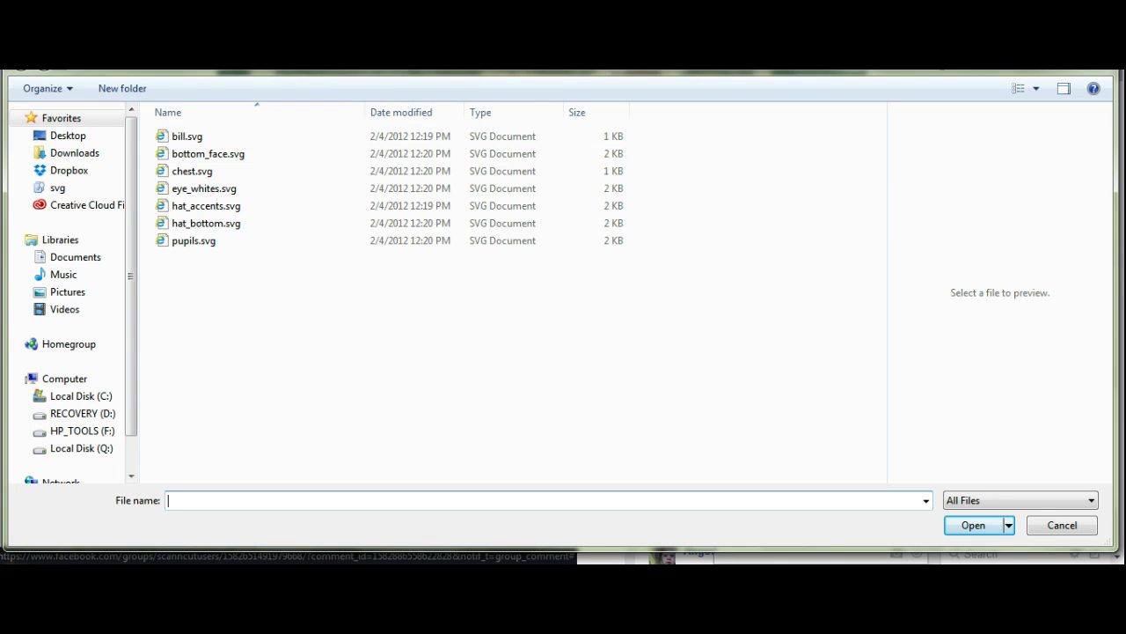
click(528, 76)
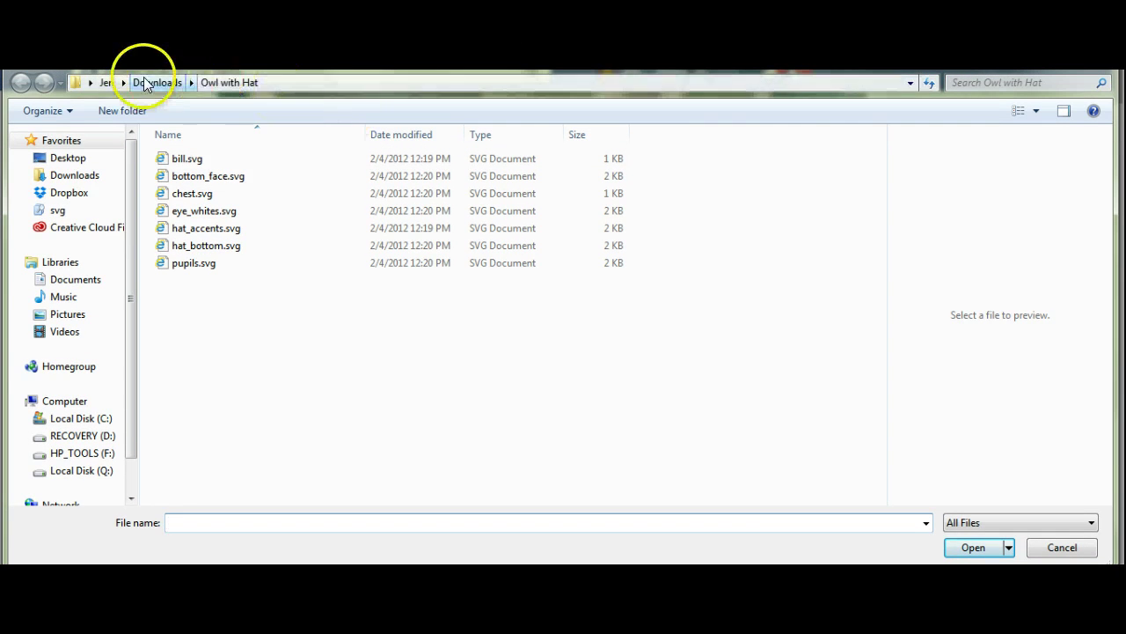
click(153, 83)
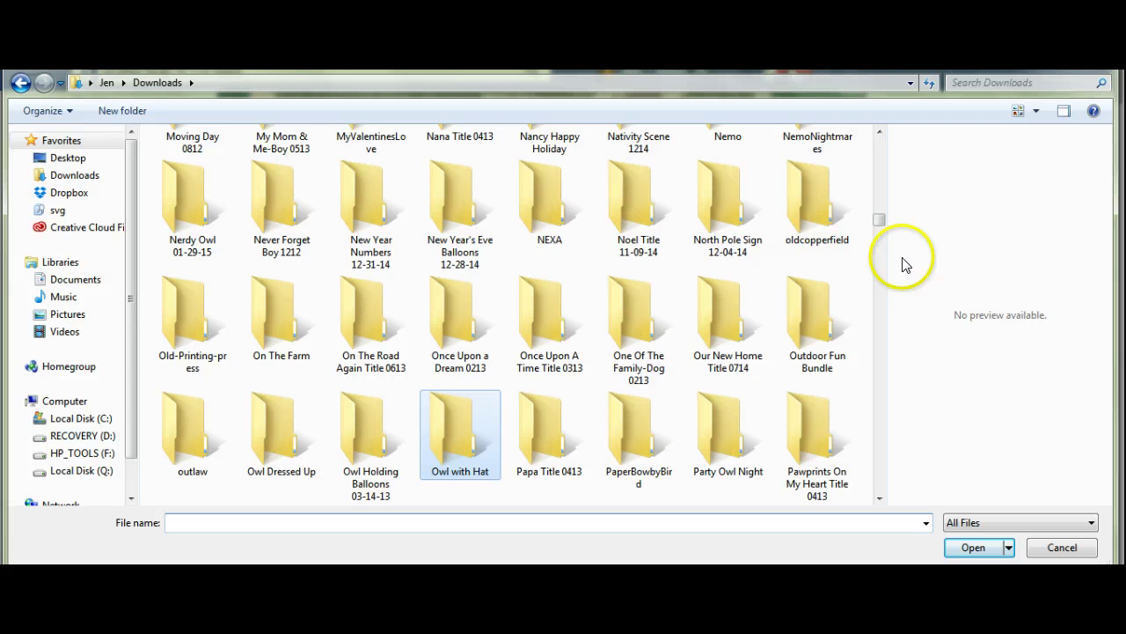
- Check the empty Documents Facebook folder, then return to Downloads and scroll to berger meister.svg
click(77, 280)
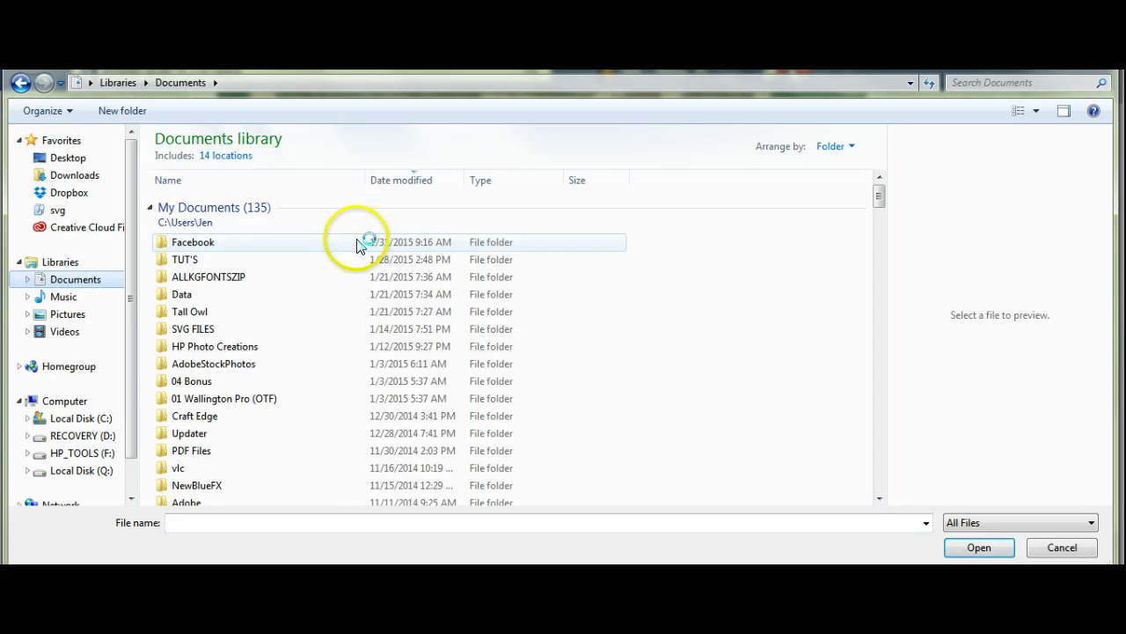
click(359, 244)
click(359, 244)
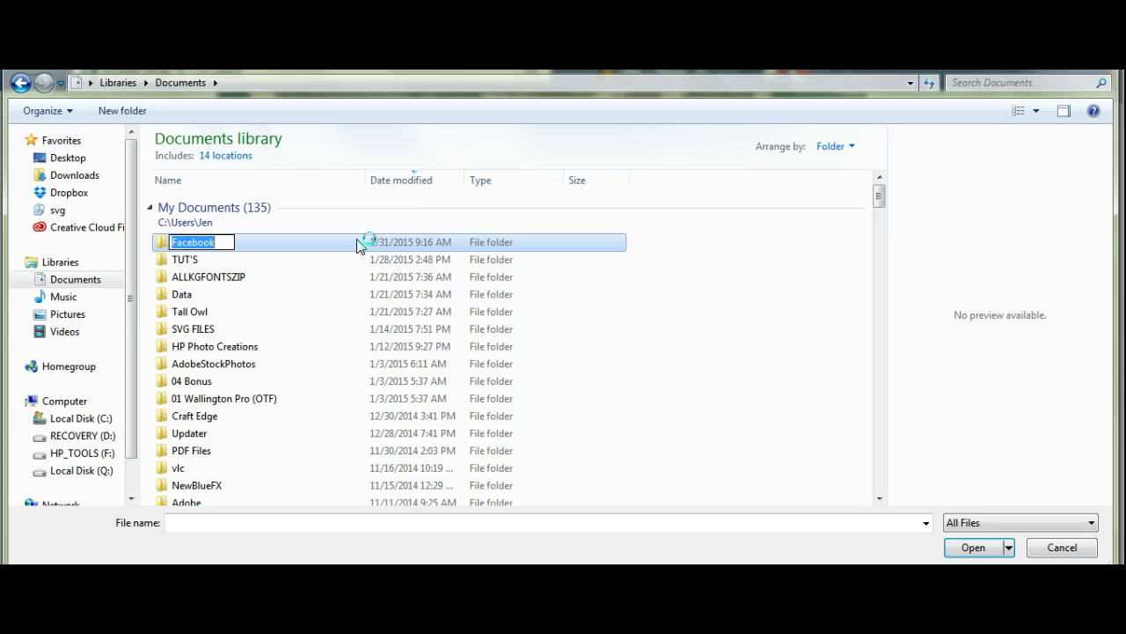
double_click(358, 244)
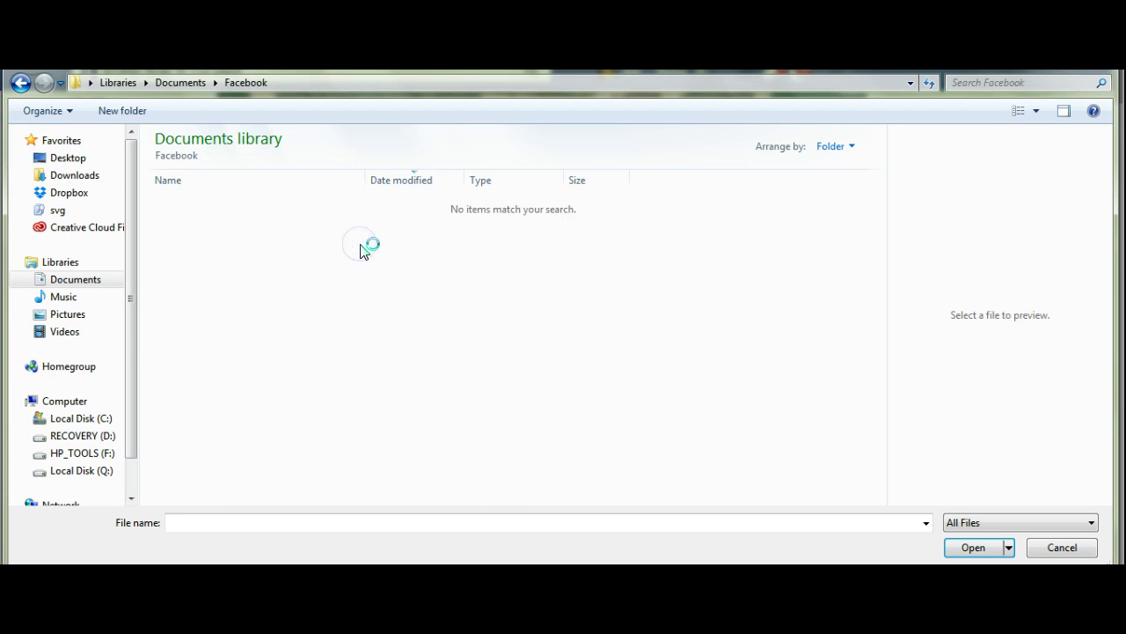
click(62, 176)
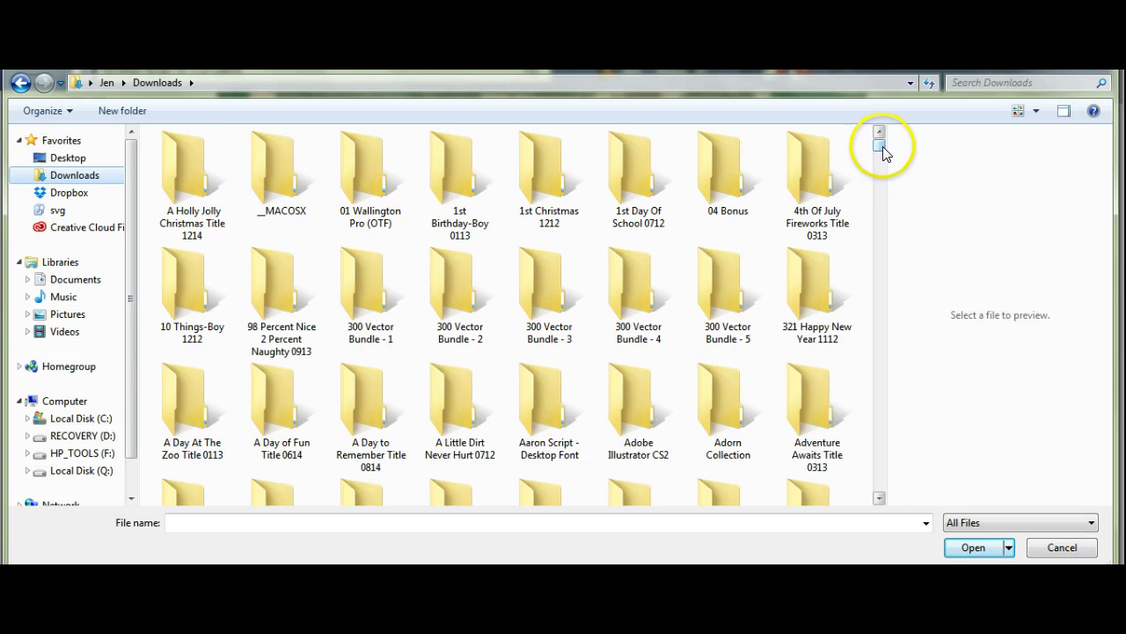
mouse_move(884, 141)
mouse_down()
mouse_move(885, 293)
mouse_move(880, 279)
mouse_up()
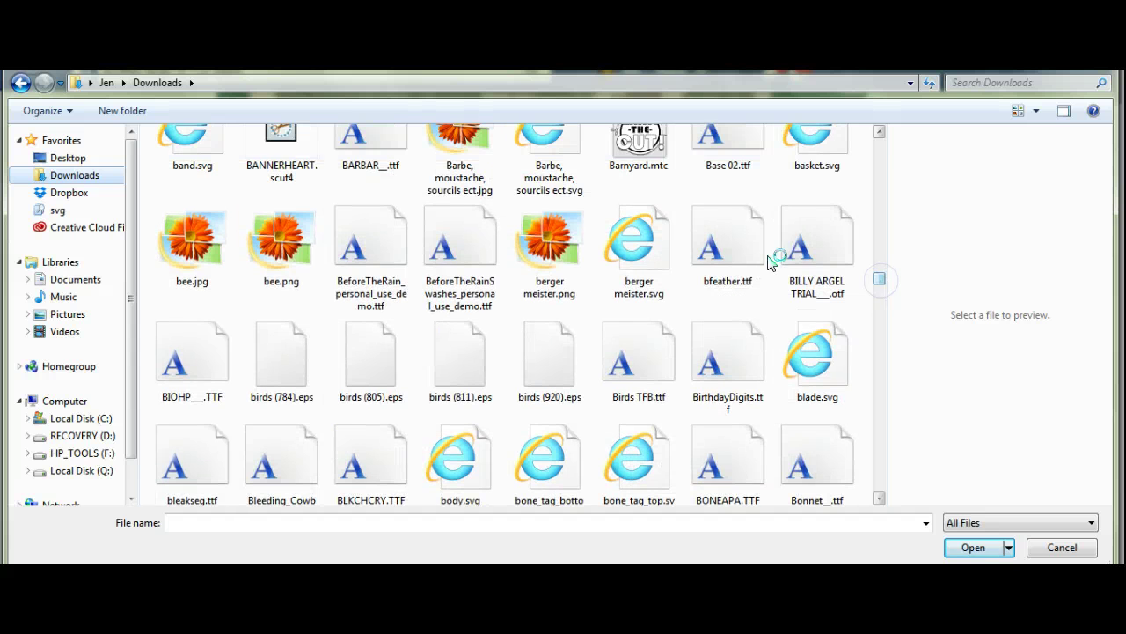
- Attach berger meister.svg and send it as a message in the chat
double_click(635, 255)
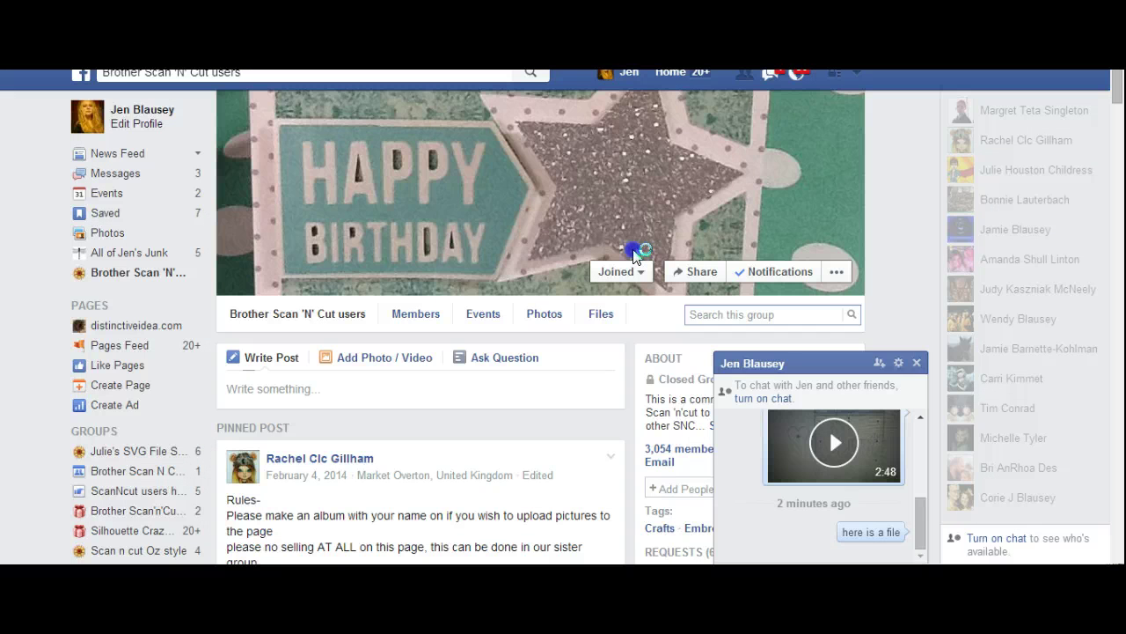
click(869, 509)
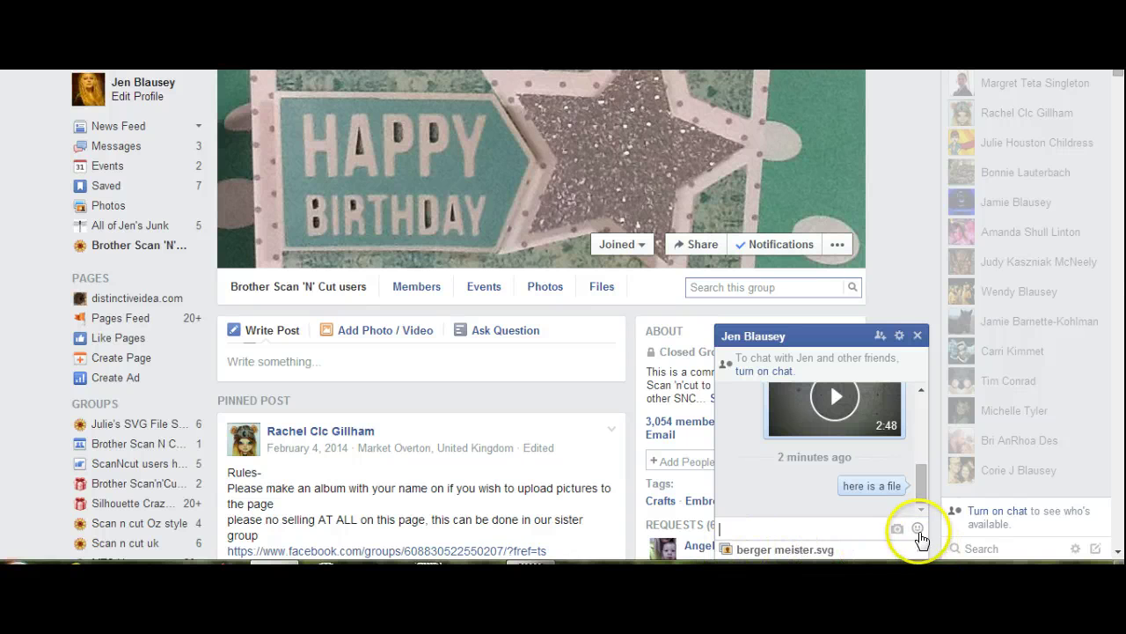
key(Return)
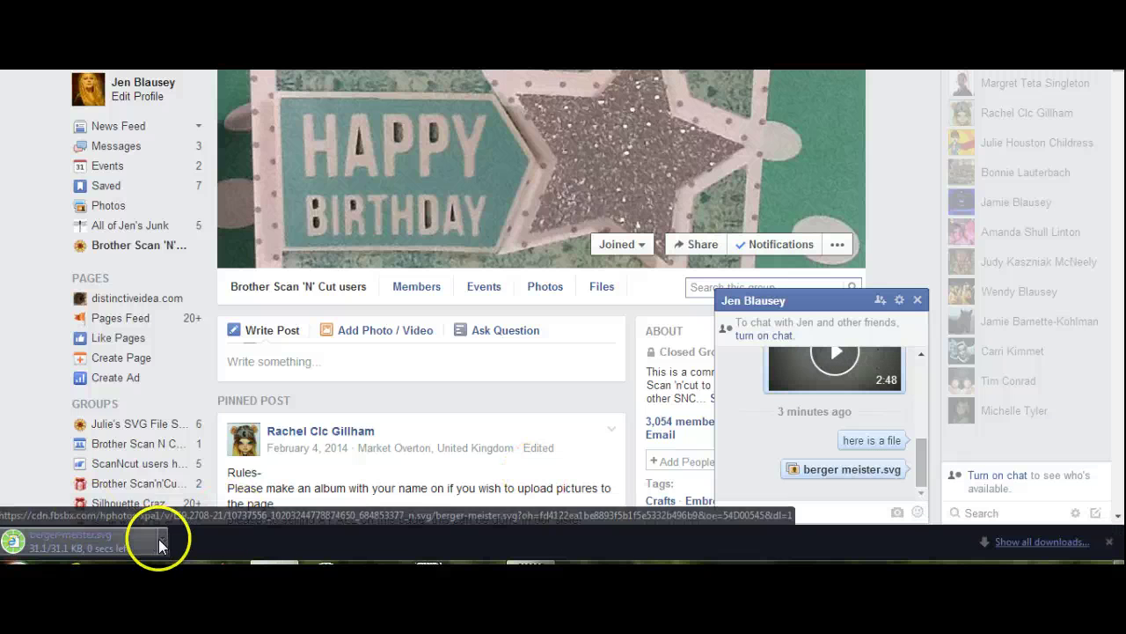
- Show the downloaded berger-meister.svg in its folder from Chrome's download bar
click(65, 540)
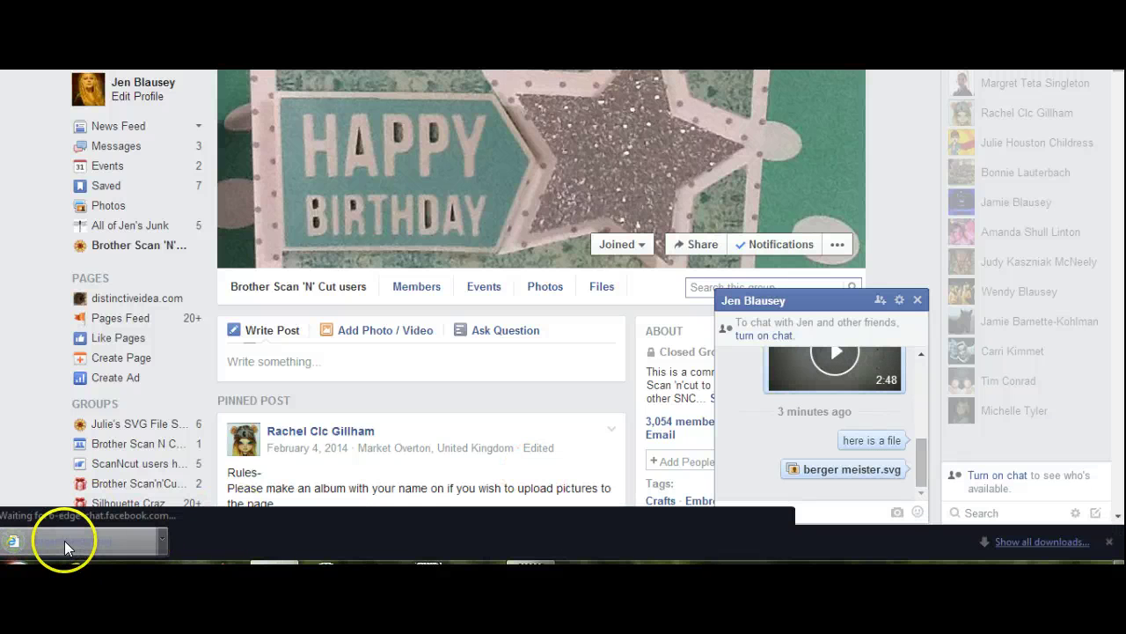
click(163, 543)
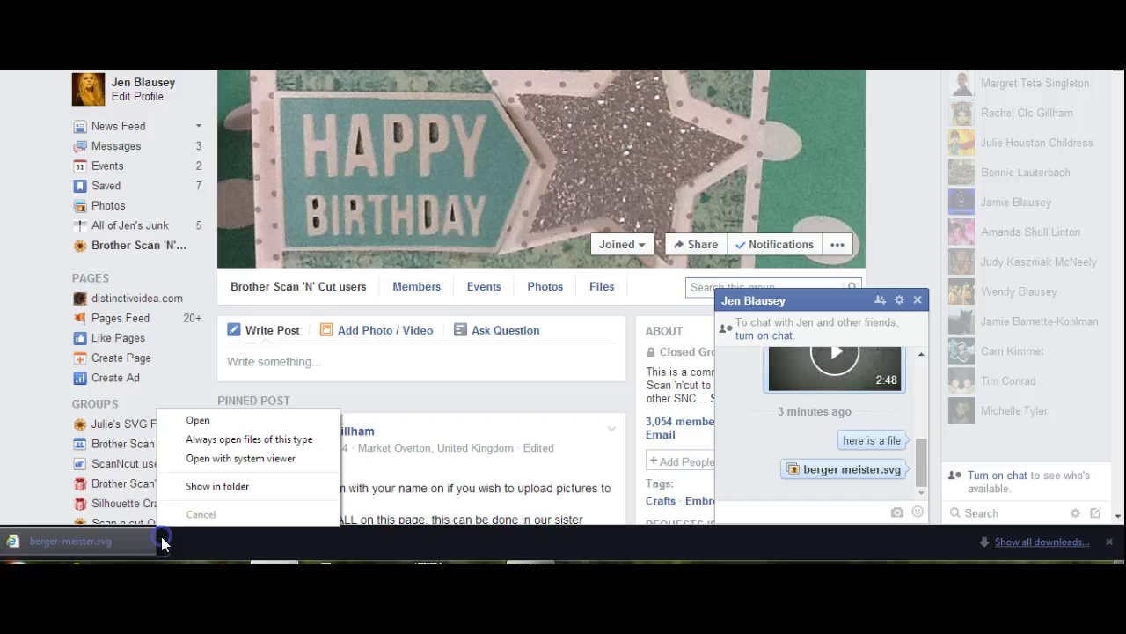
click(193, 493)
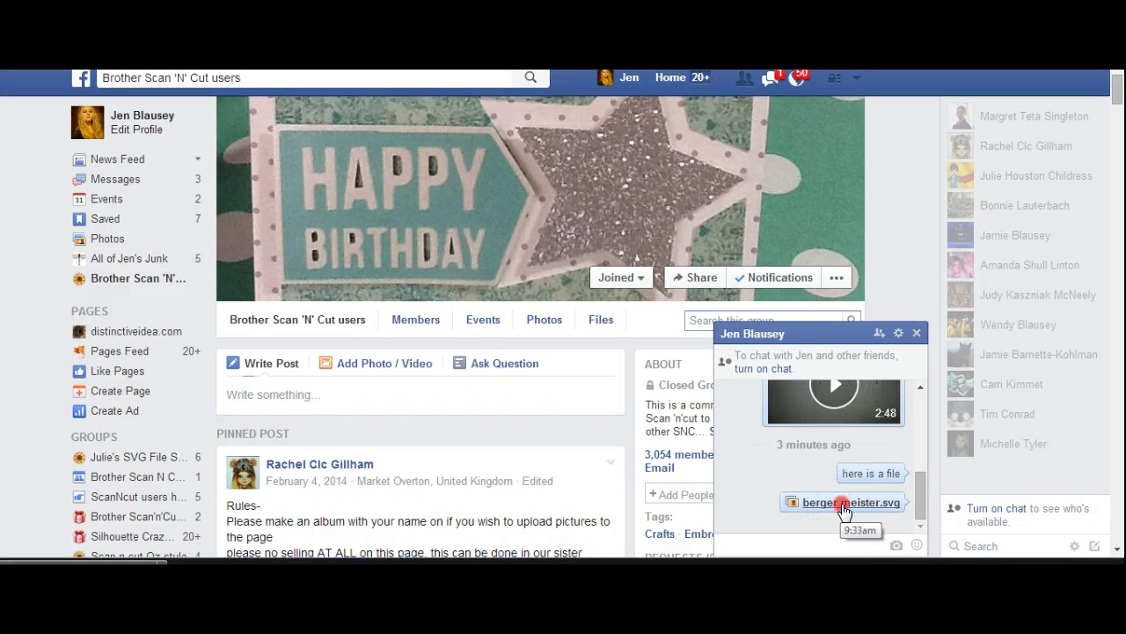
- Use Save link as on the berger meister.svg attachment link in the chat
right_click(843, 509)
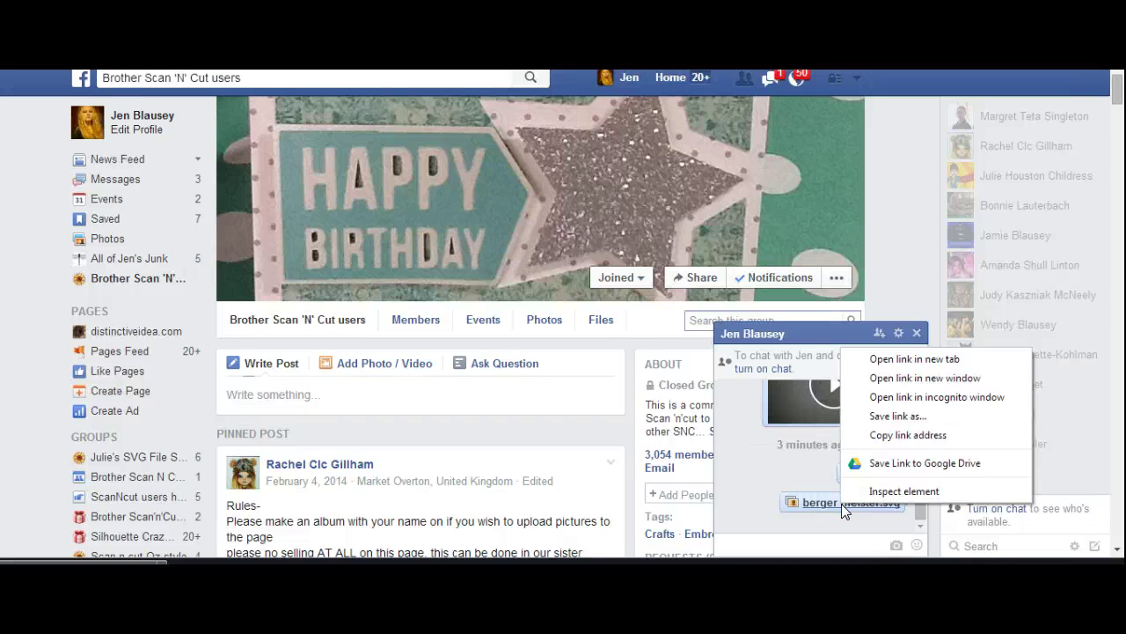
click(880, 423)
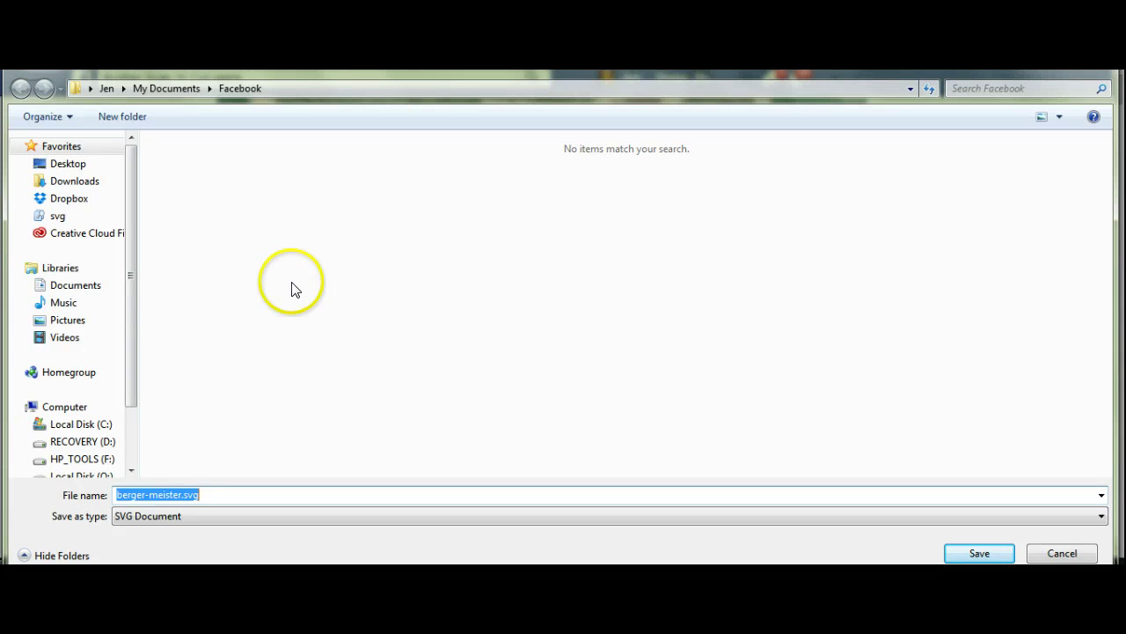
drag(133, 300, 133, 386)
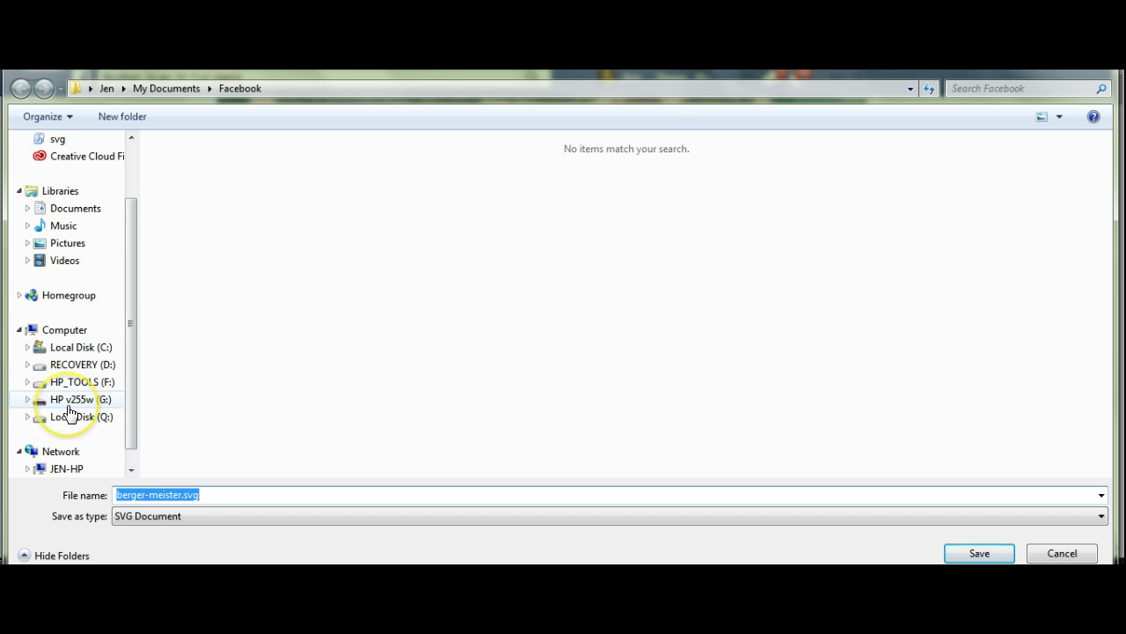
- Save berger-meister.svg to the HP v255w (G:) drive, keeping the SVG Document type
click(70, 403)
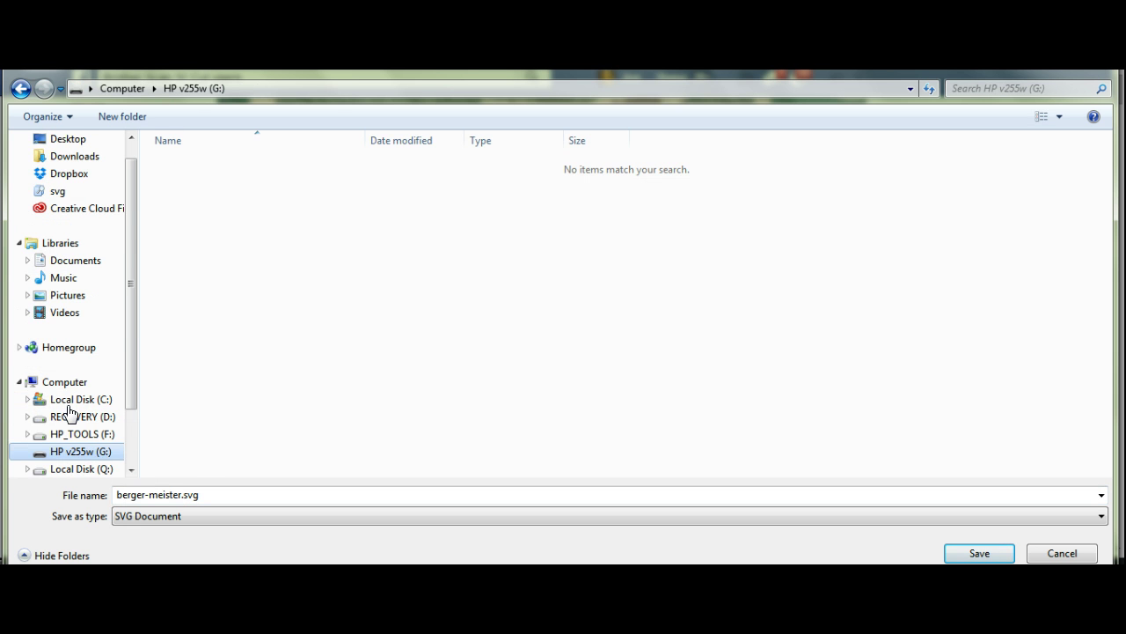
click(77, 458)
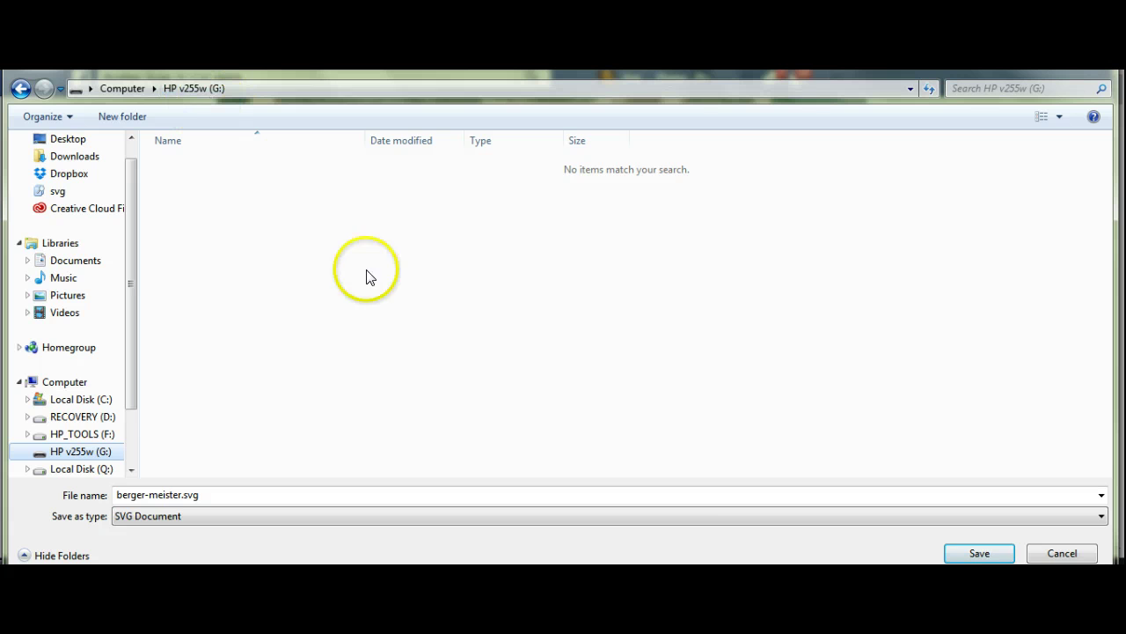
click(1098, 518)
click(1100, 519)
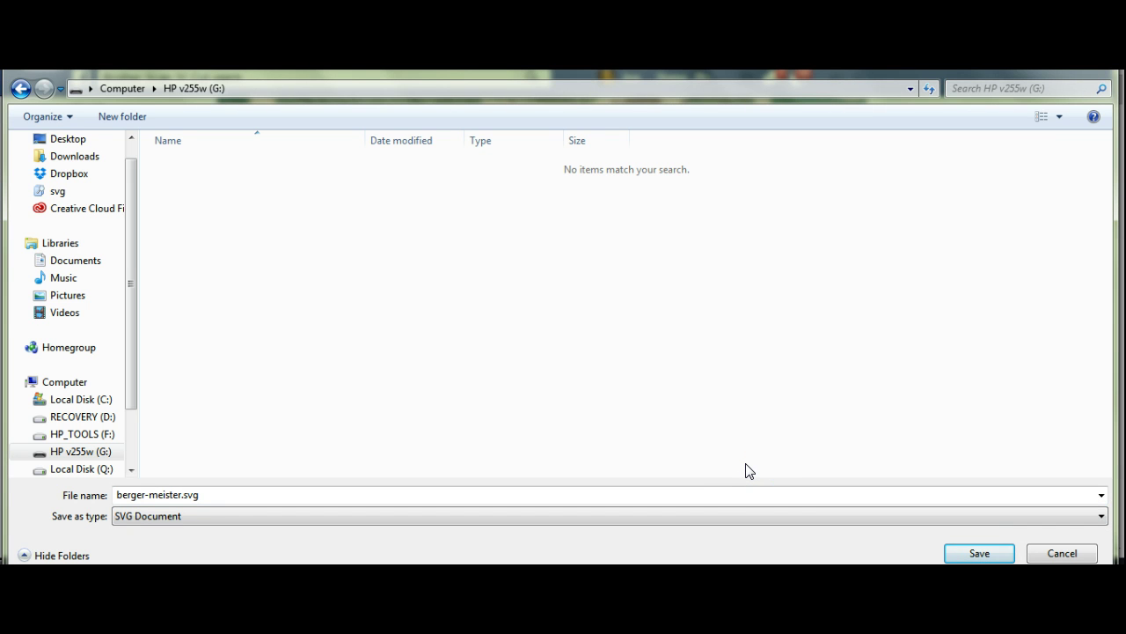
click(1059, 117)
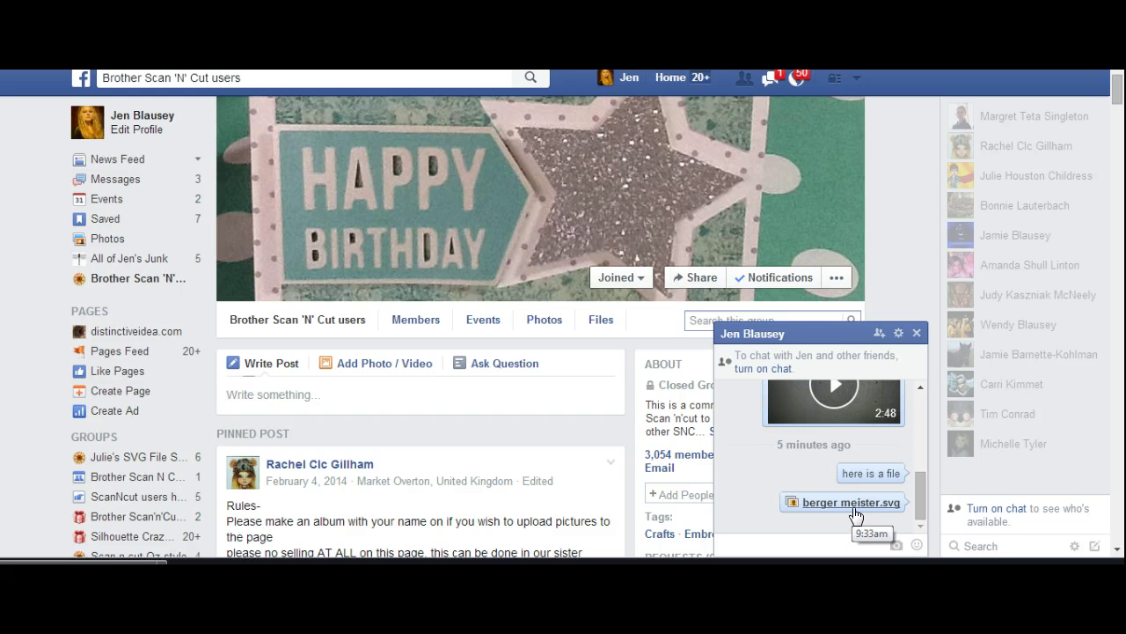
click(853, 503)
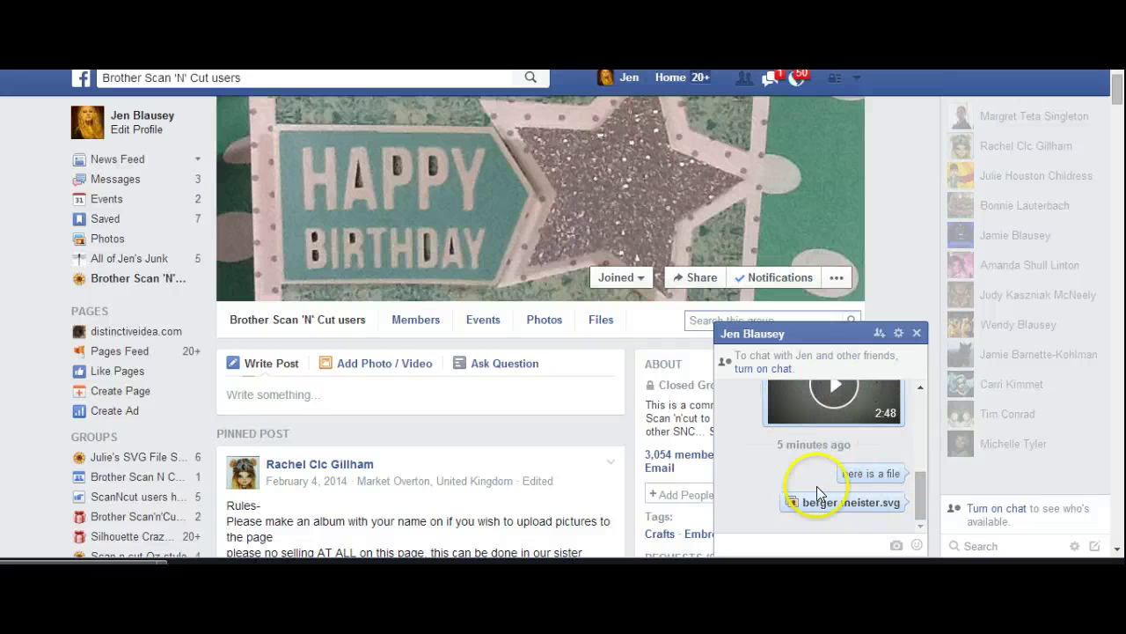
click(838, 413)
click(825, 510)
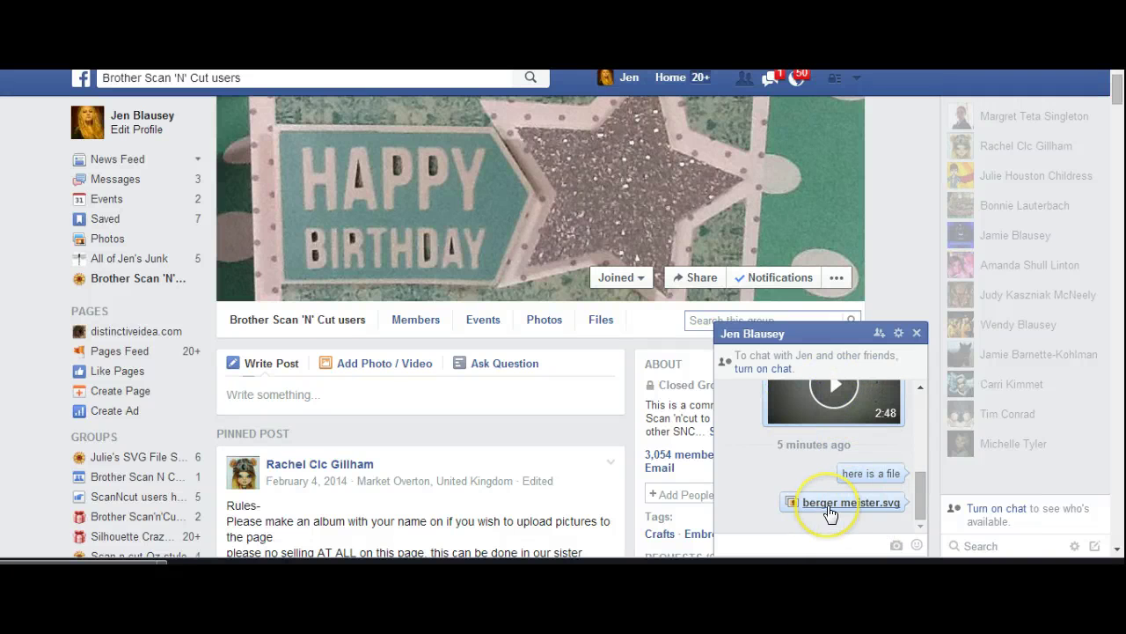